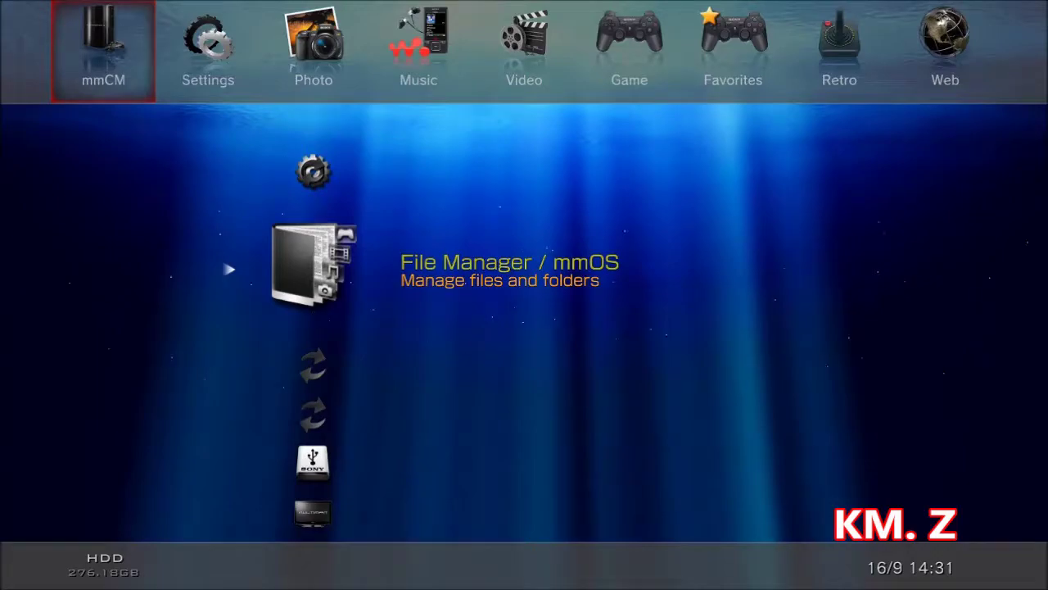
- Launch the mmOS file manager desktop and open the PS3™ Root in a file window
key("Return")
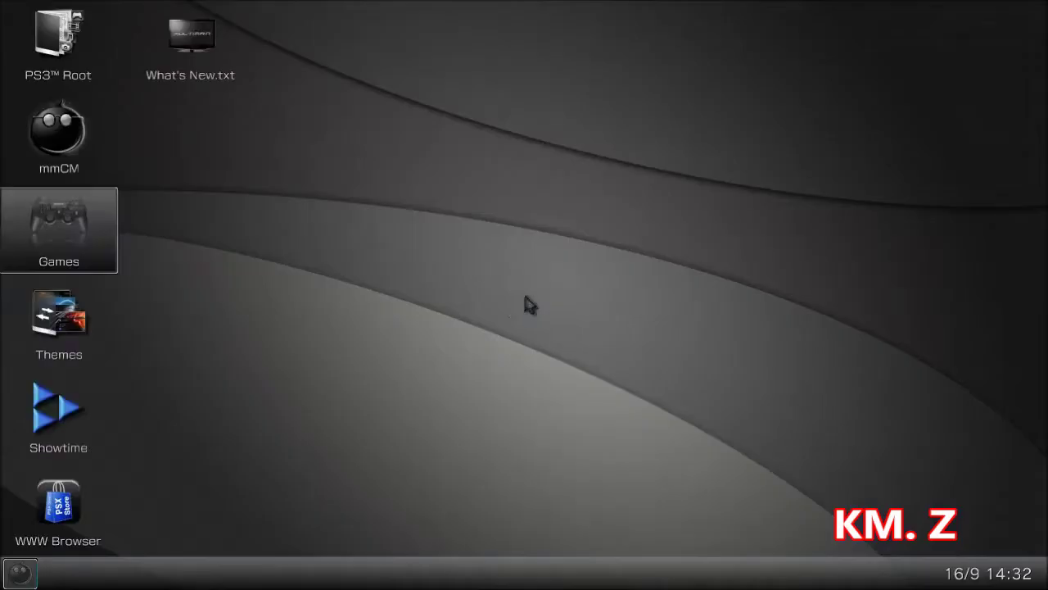
key("Up")
key("Up")
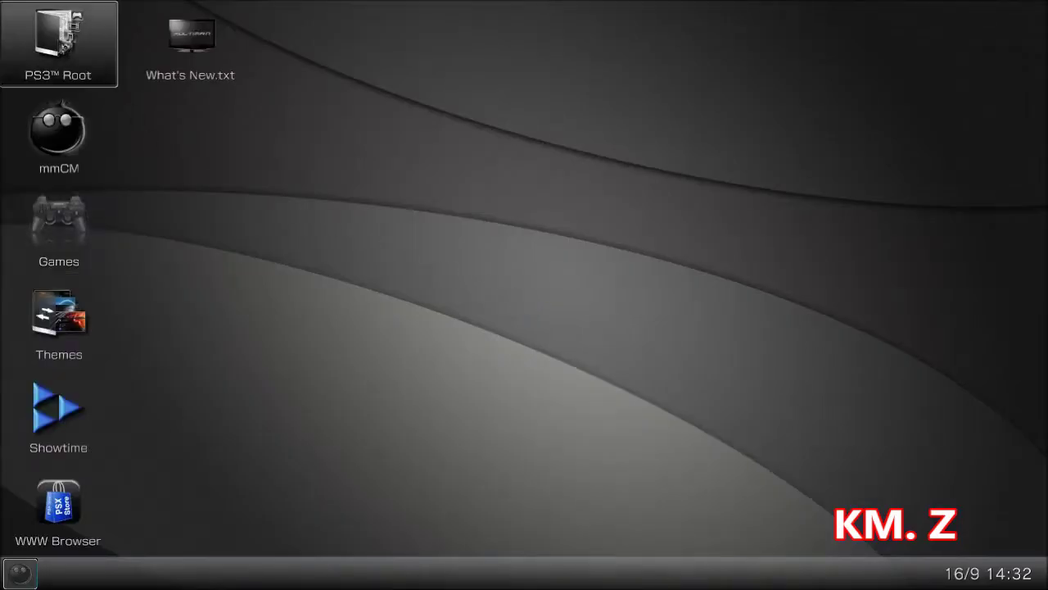
key("Return")
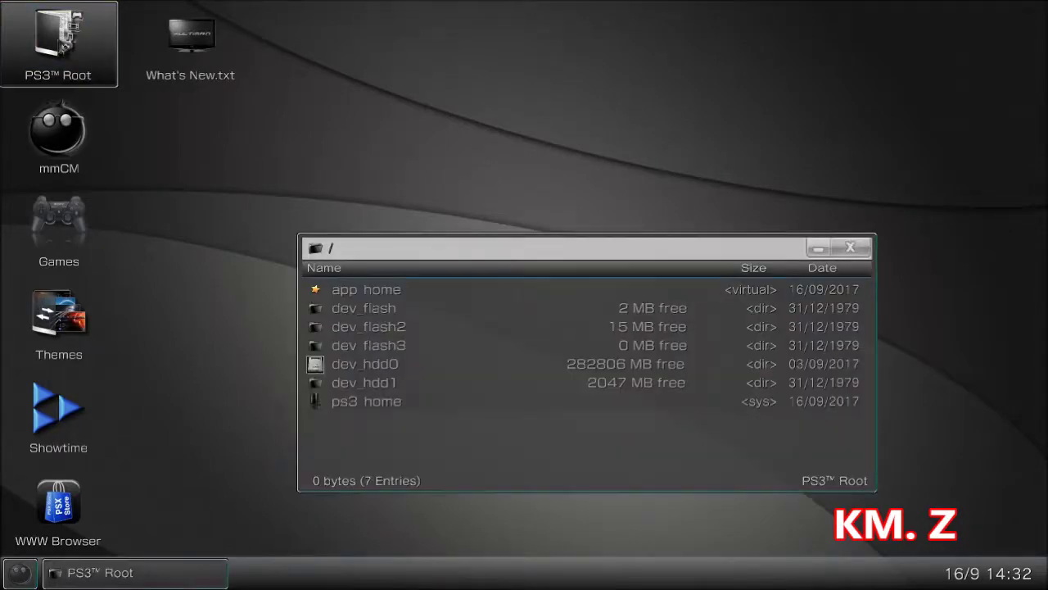
- Open dev_hdd0, then its game folder, and scroll through the 30 game folders
key("Down")
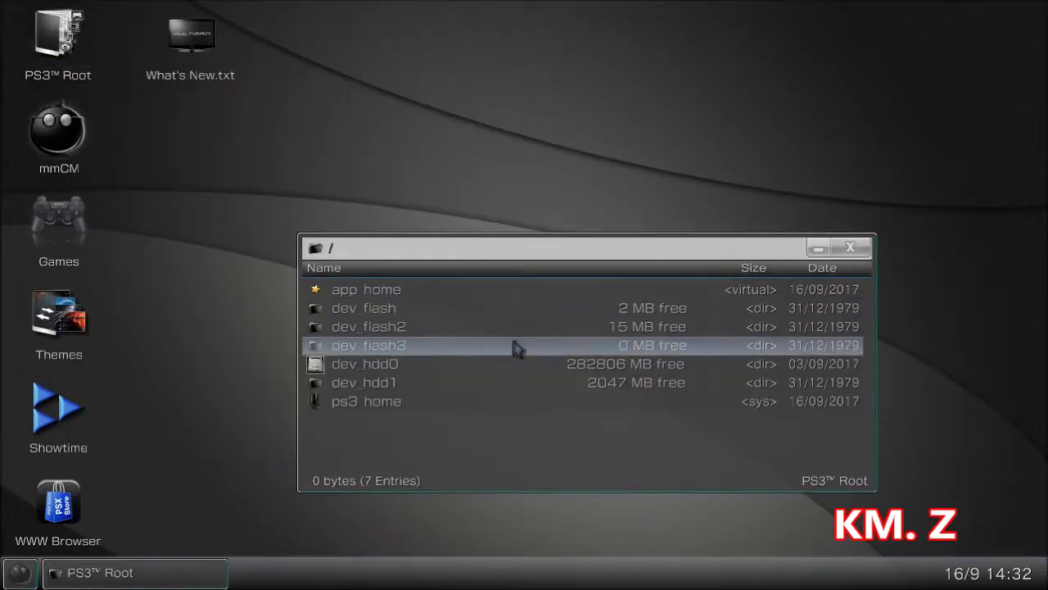
left_click(514, 375)
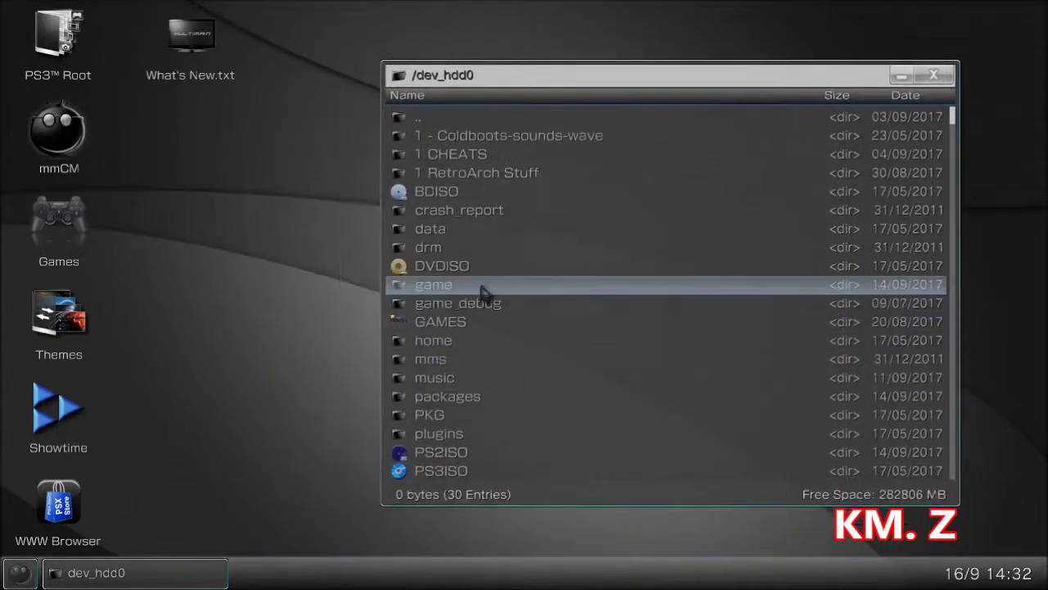
left_click(469, 286)
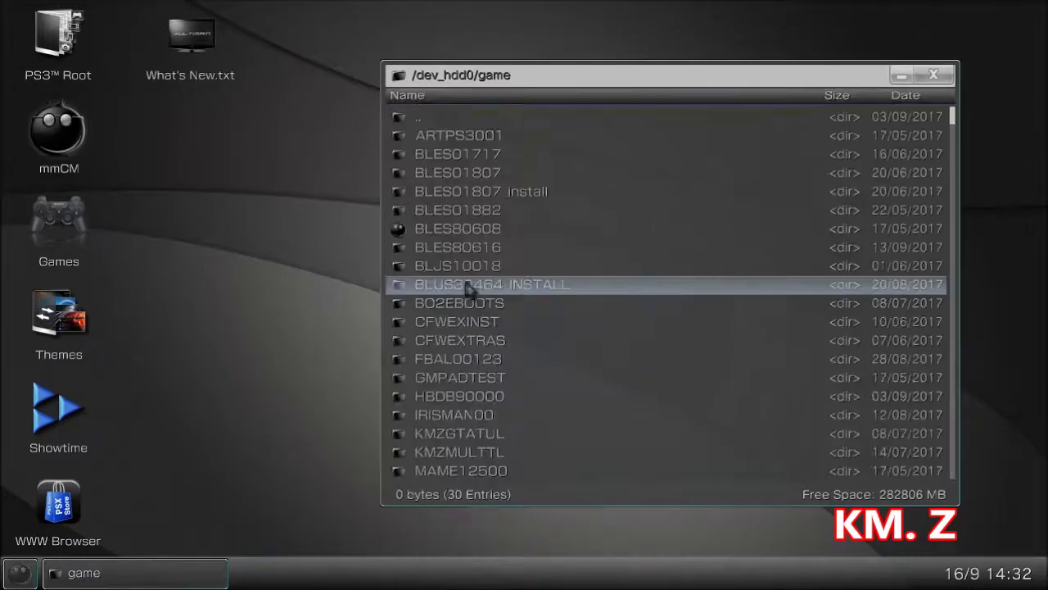
scroll(543, 421, "down", 5)
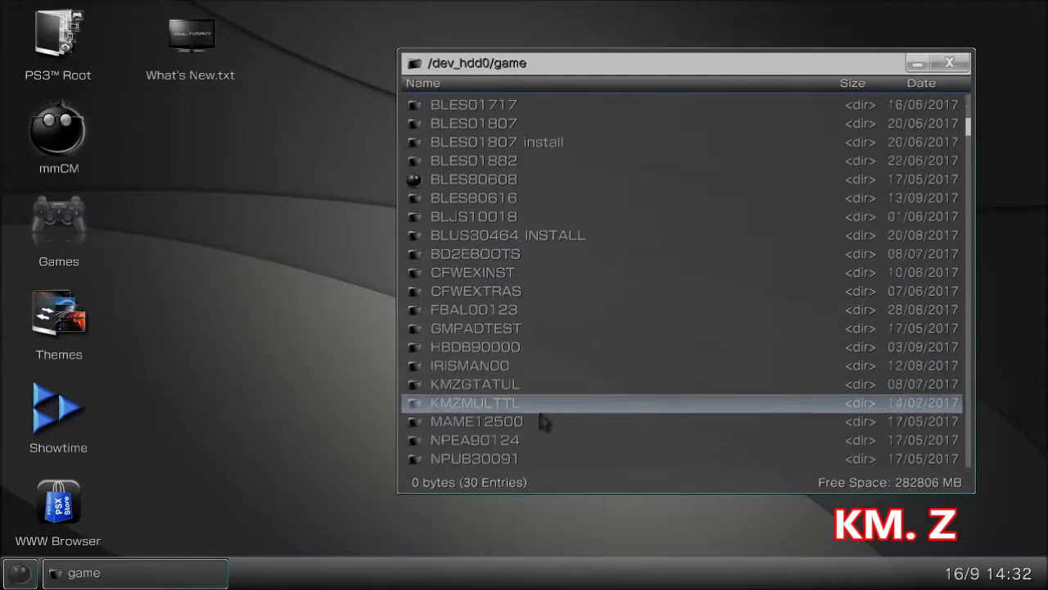
scroll(543, 421, "down", 7)
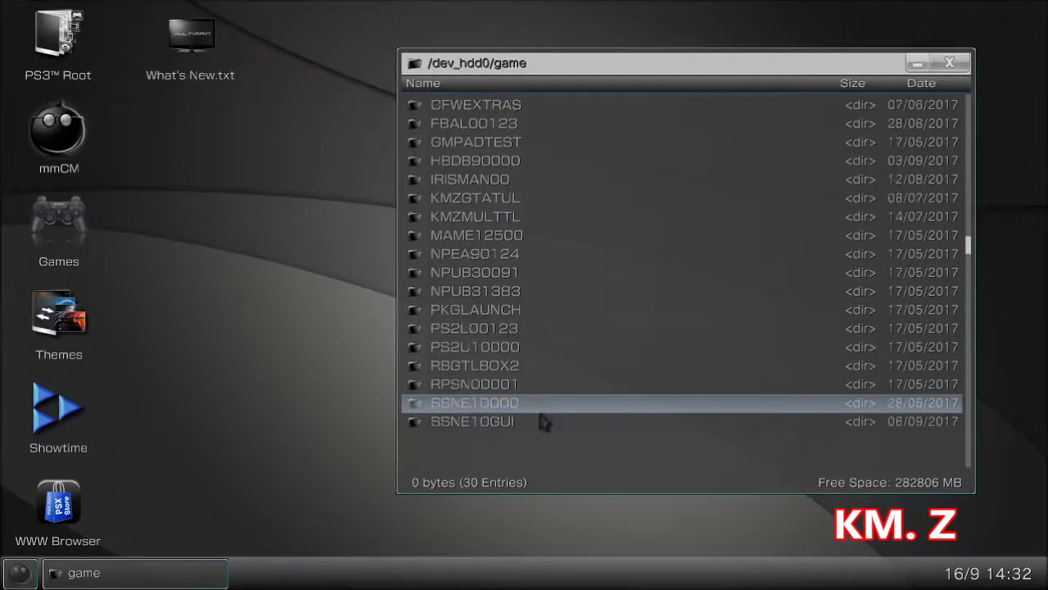
scroll(542, 387, "up", 3)
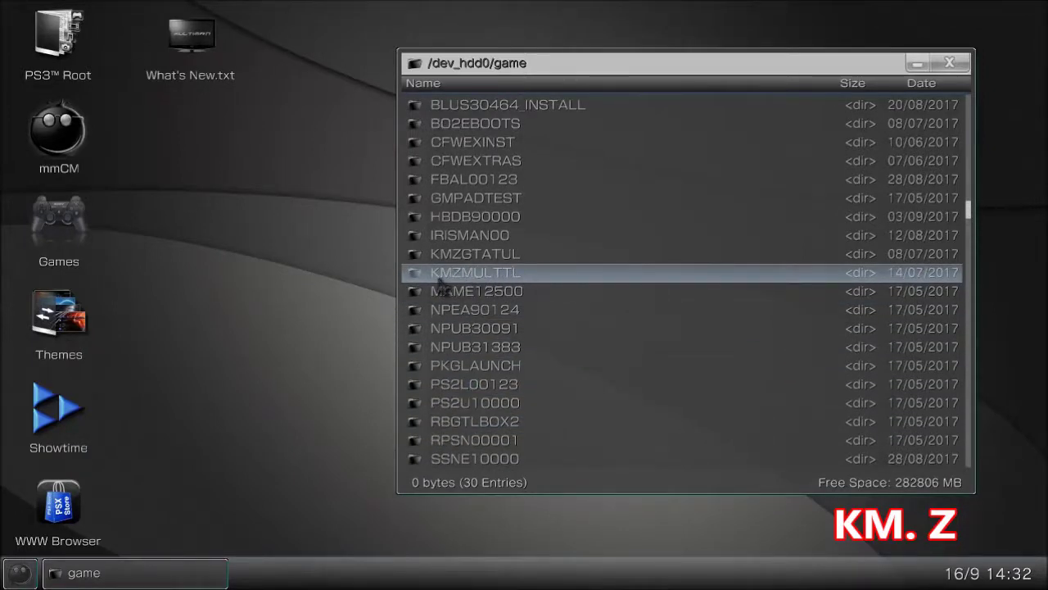
- Open KMZMULTTL > USRDIR > apps in the current file window
double_click(534, 280)
double_click(534, 122)
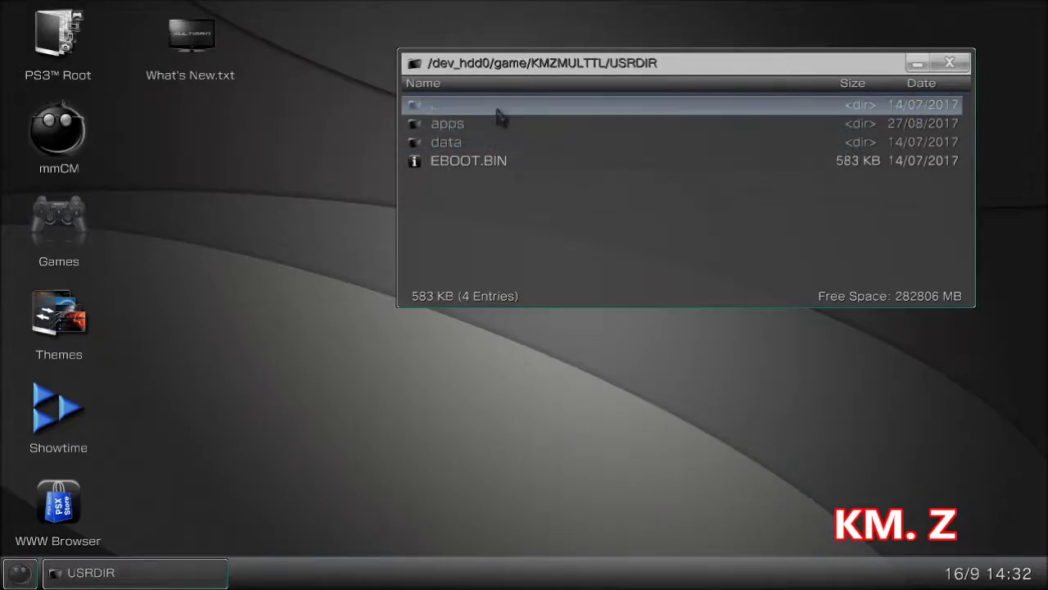
left_click(496, 127)
double_click(499, 130)
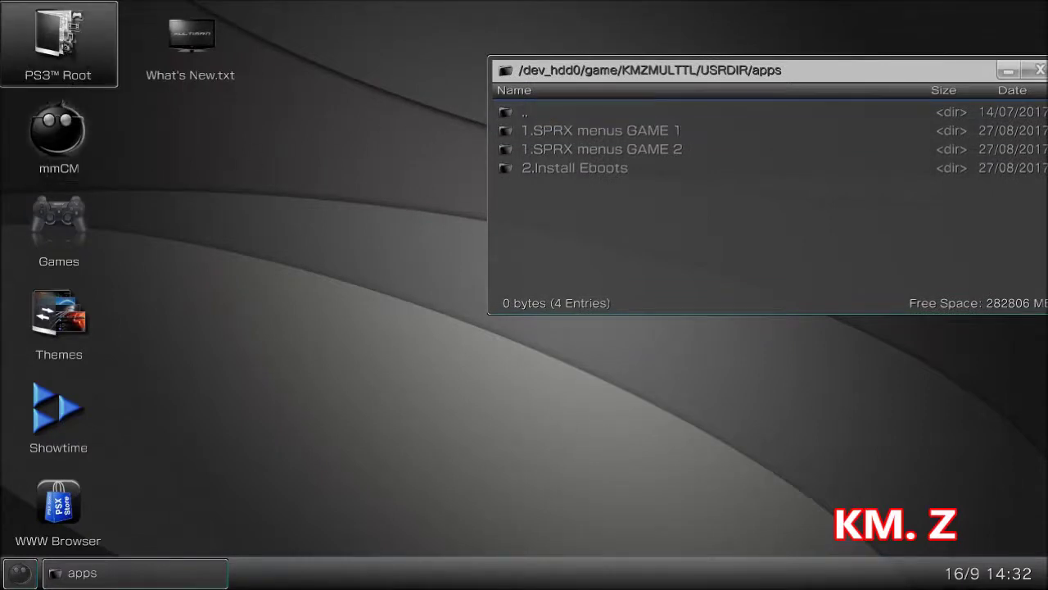
- In a second PS3™ Root window, browse to dev_hdd0/game/BO2EBOOTS/USRDIR/apps
double_click(57, 41)
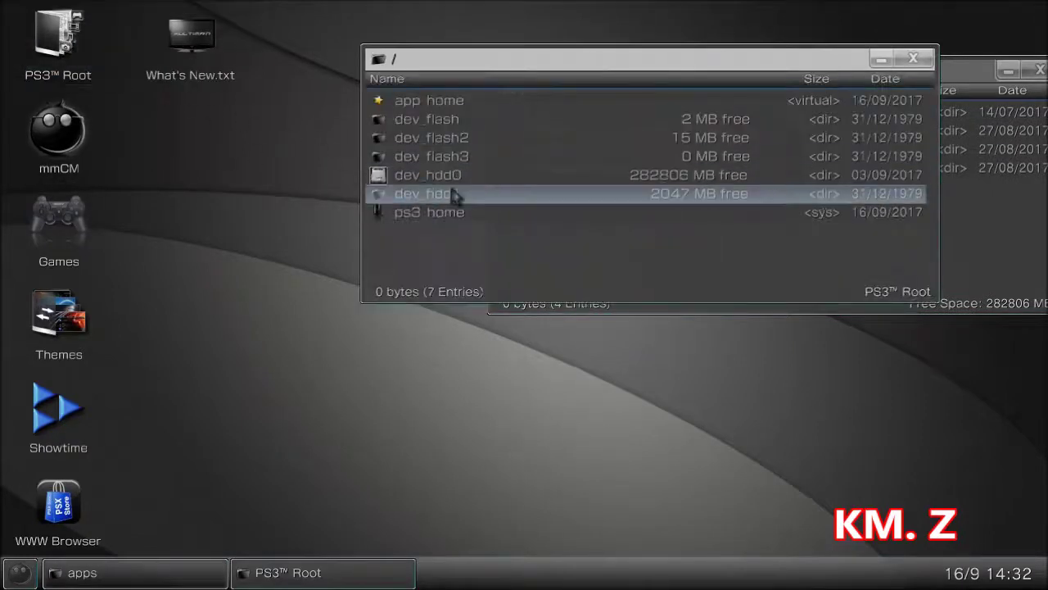
double_click(461, 177)
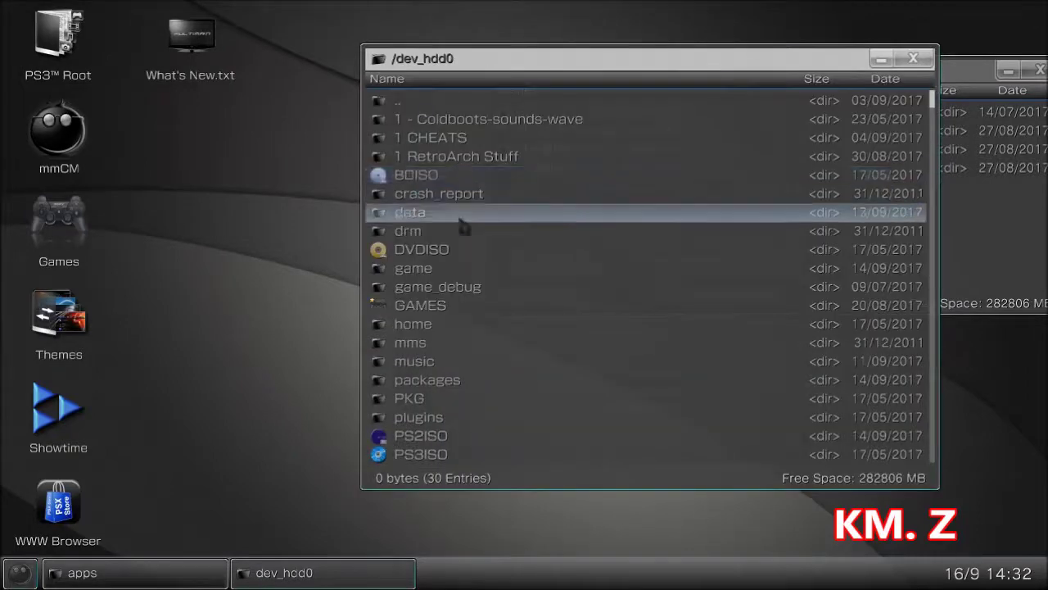
double_click(457, 275)
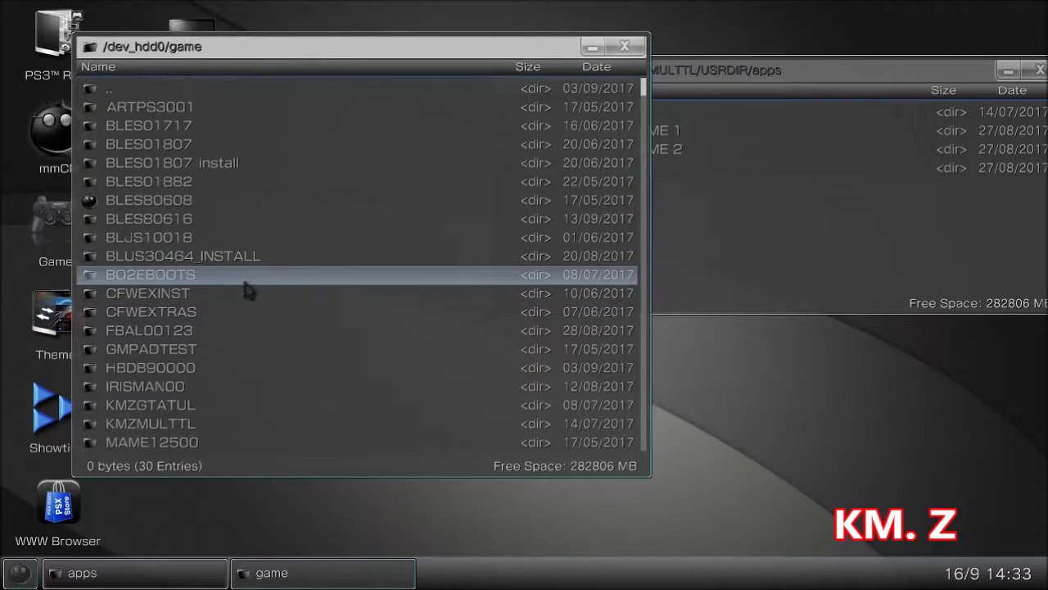
double_click(202, 281)
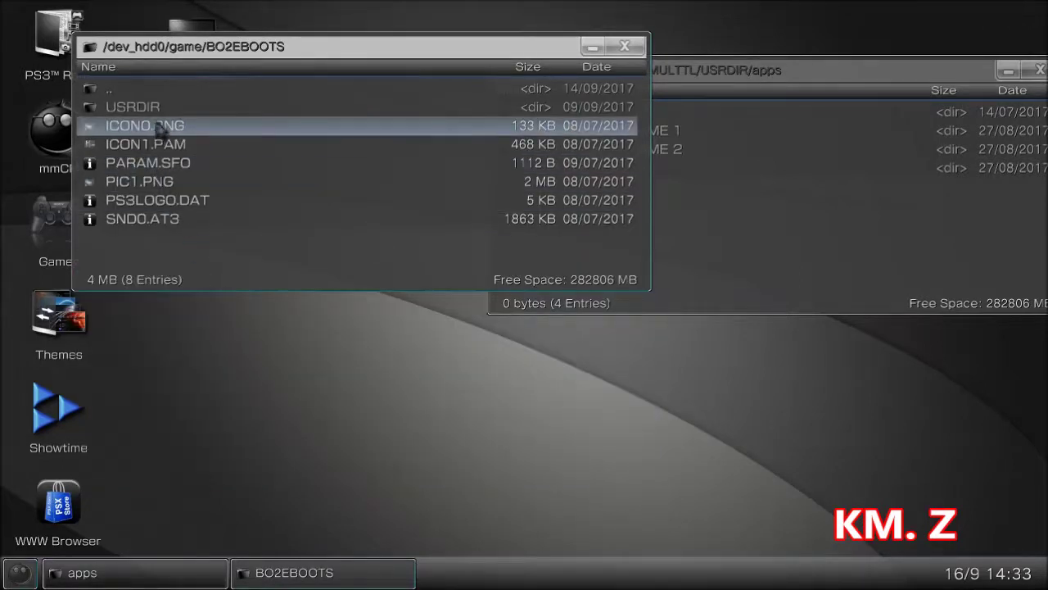
key("Up")
key("Return")
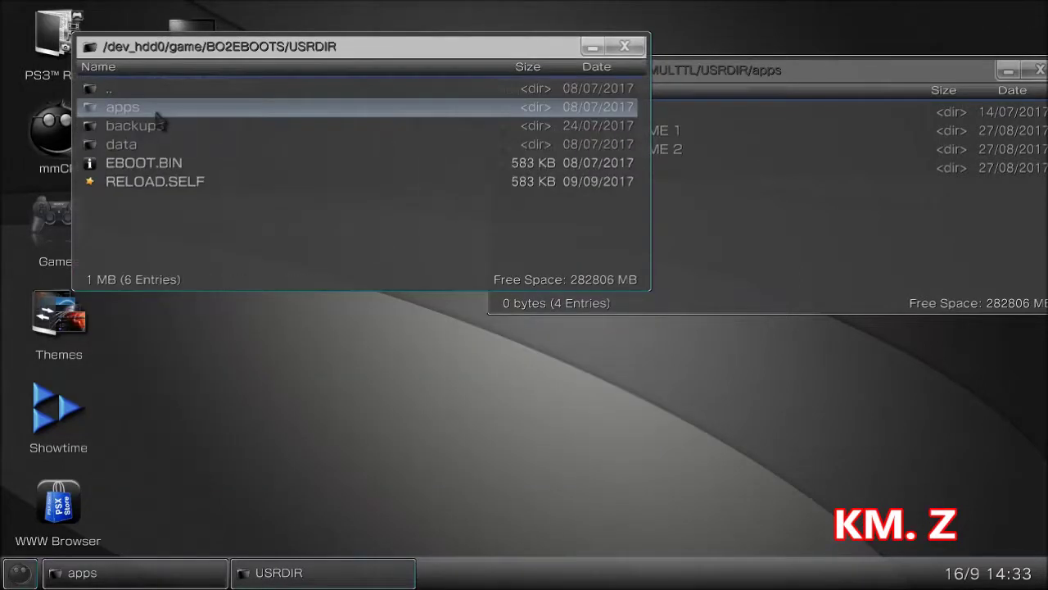
key("Return")
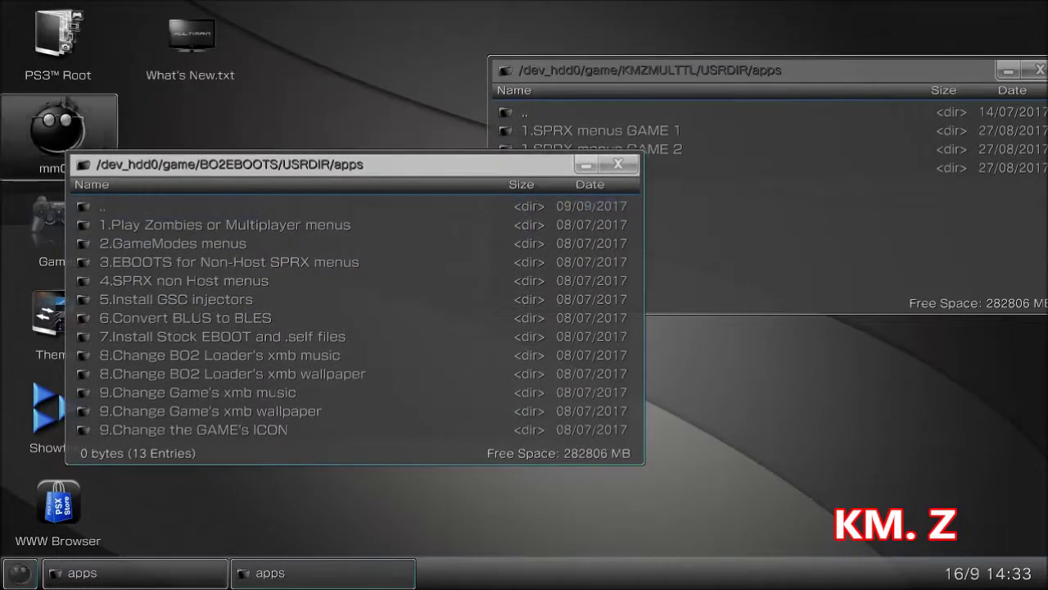
- Open a third root window and browse to /dev_hdd0/game/KMZGTATUL/USRDIR/apps
left_click(61, 70)
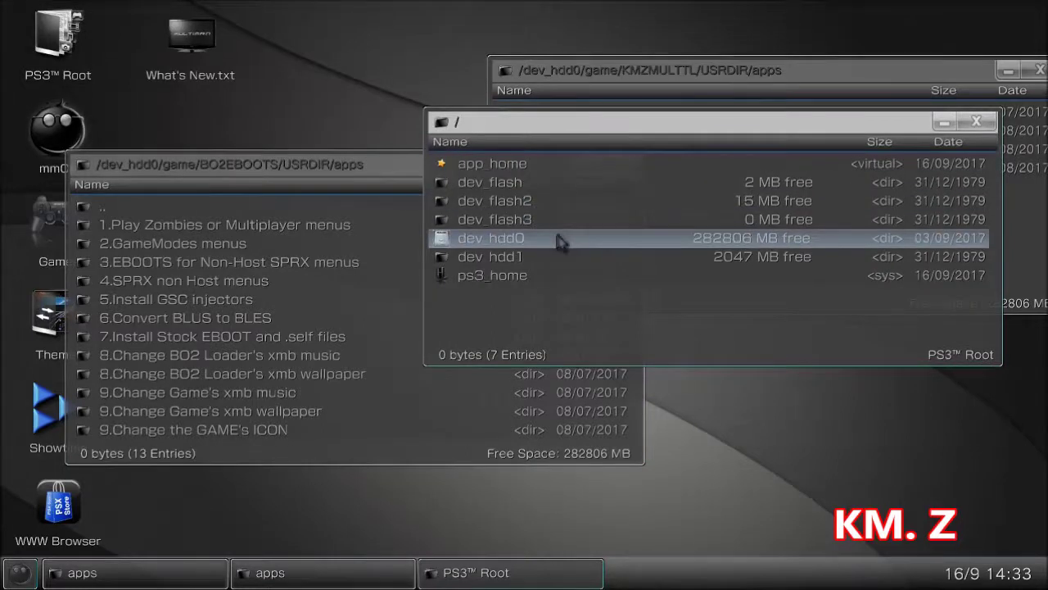
left_click(559, 237)
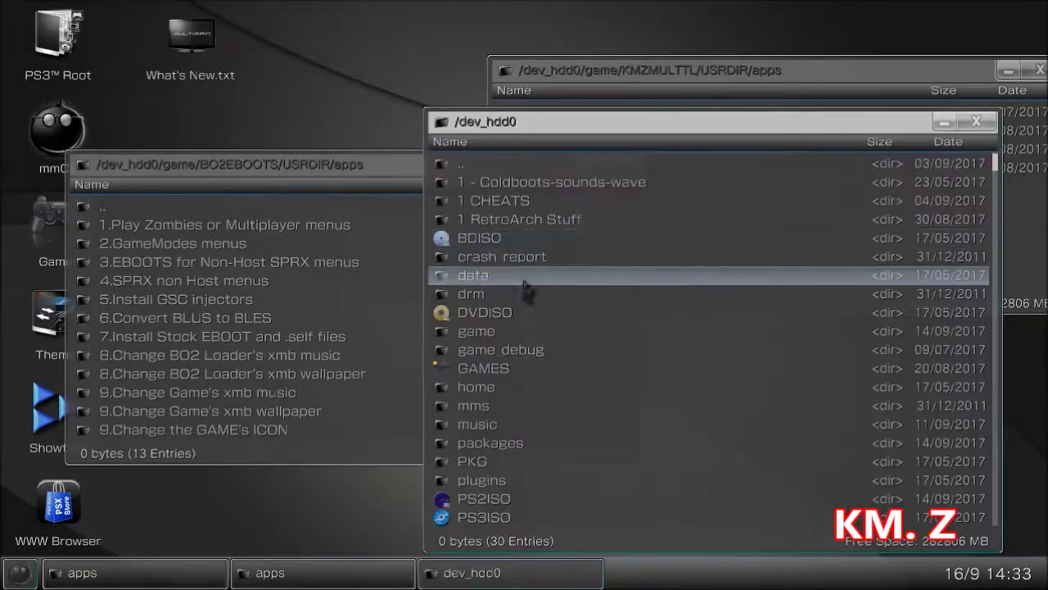
left_click(484, 330)
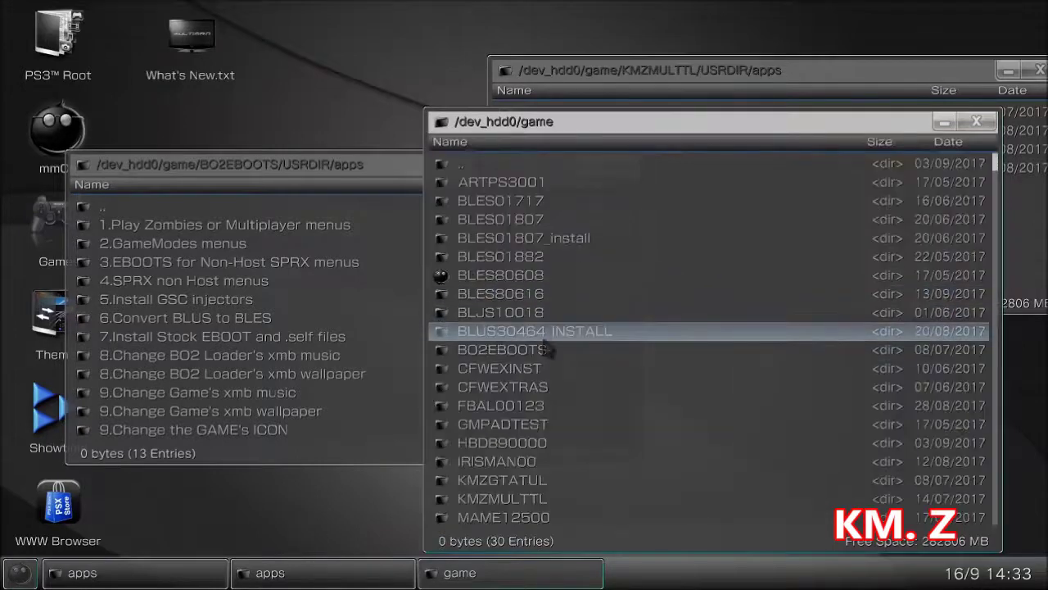
scroll(536, 391, "down", 1)
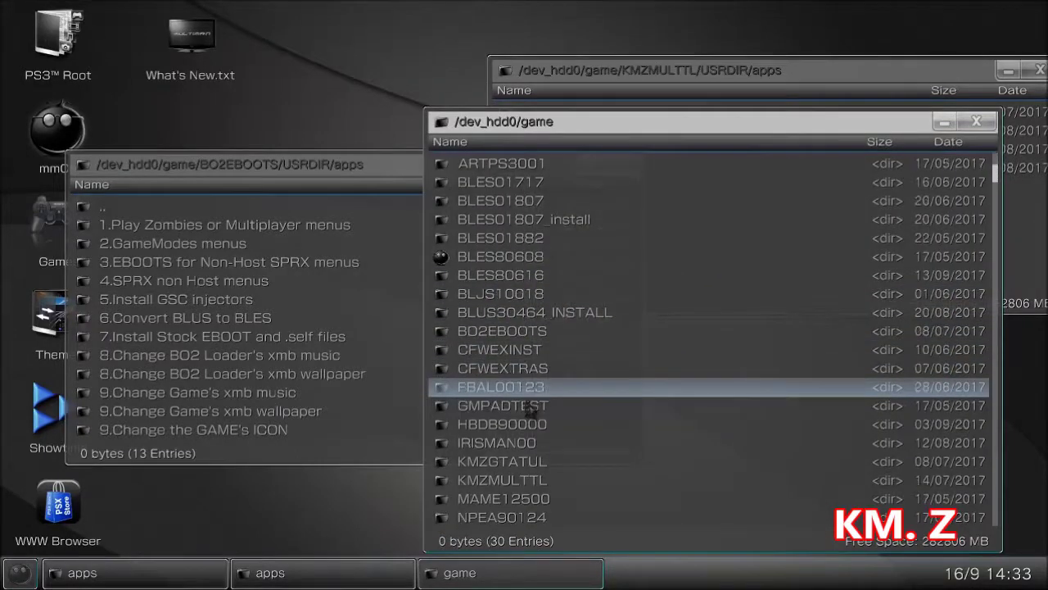
left_click(518, 464)
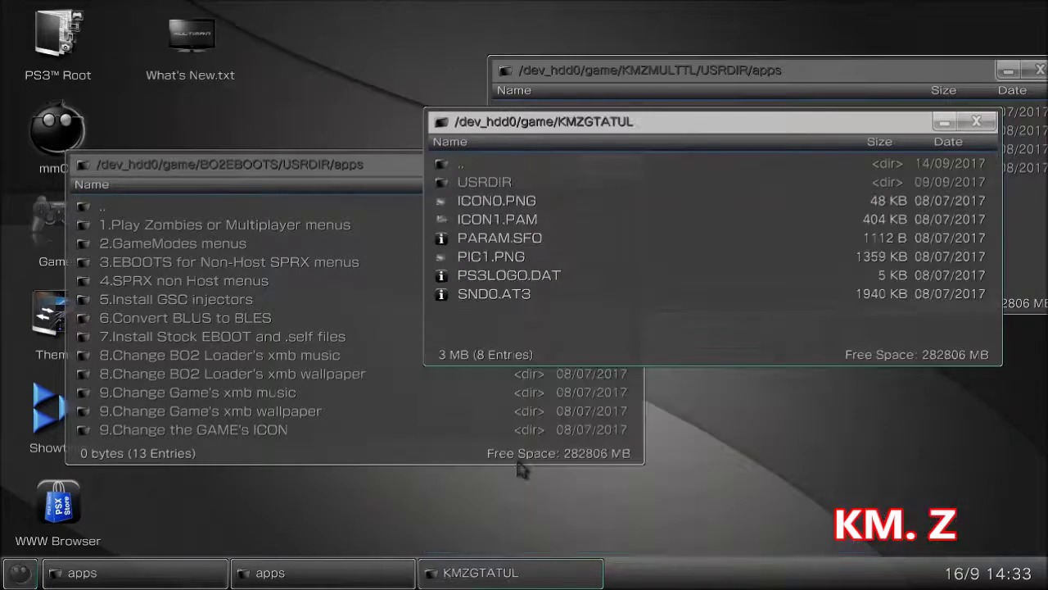
left_click(519, 183)
left_click(520, 184)
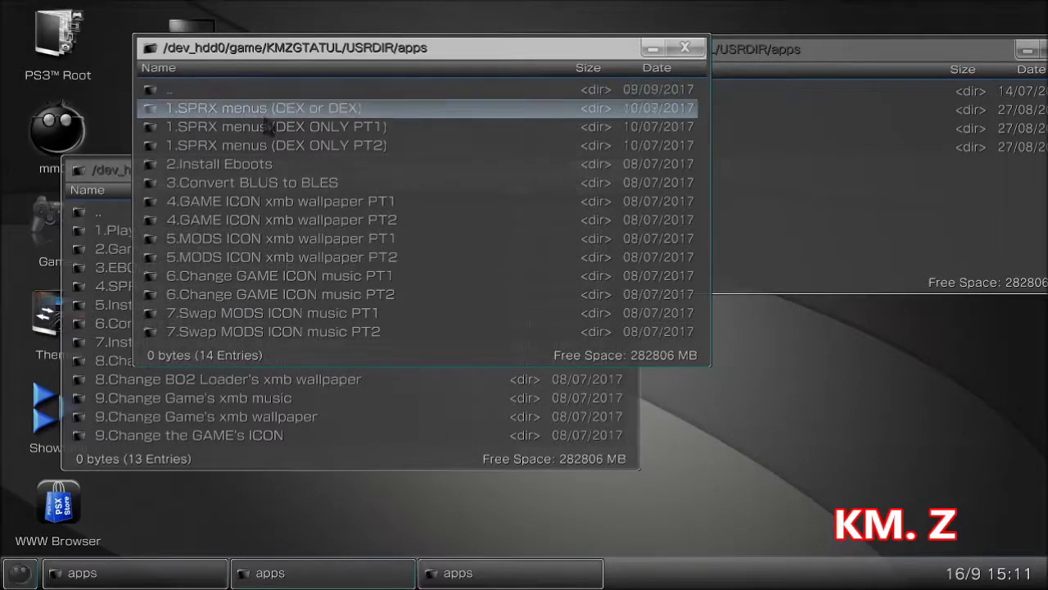
left_click(100, 173)
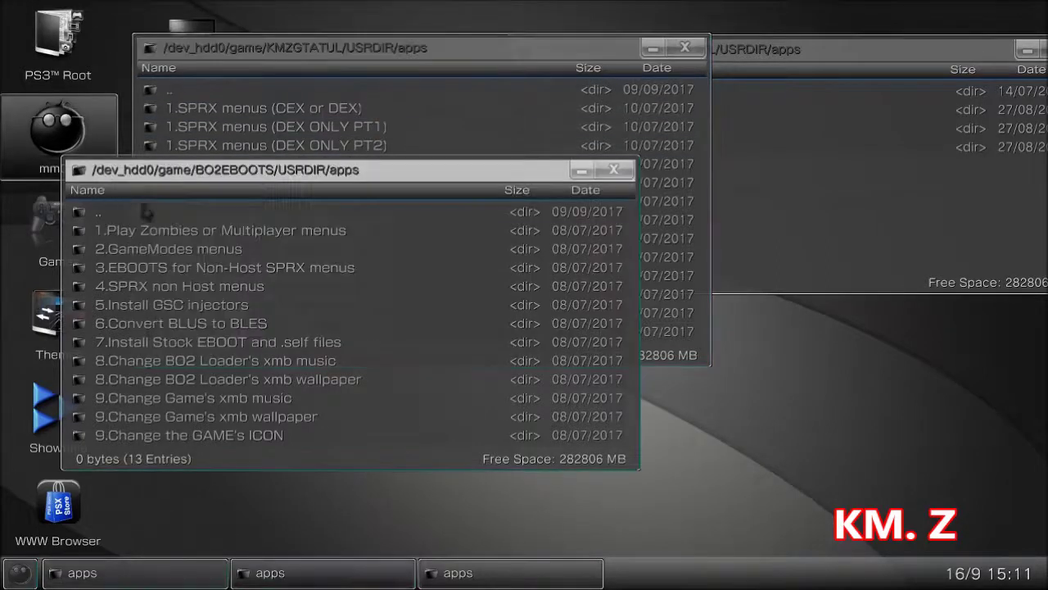
left_click(393, 49)
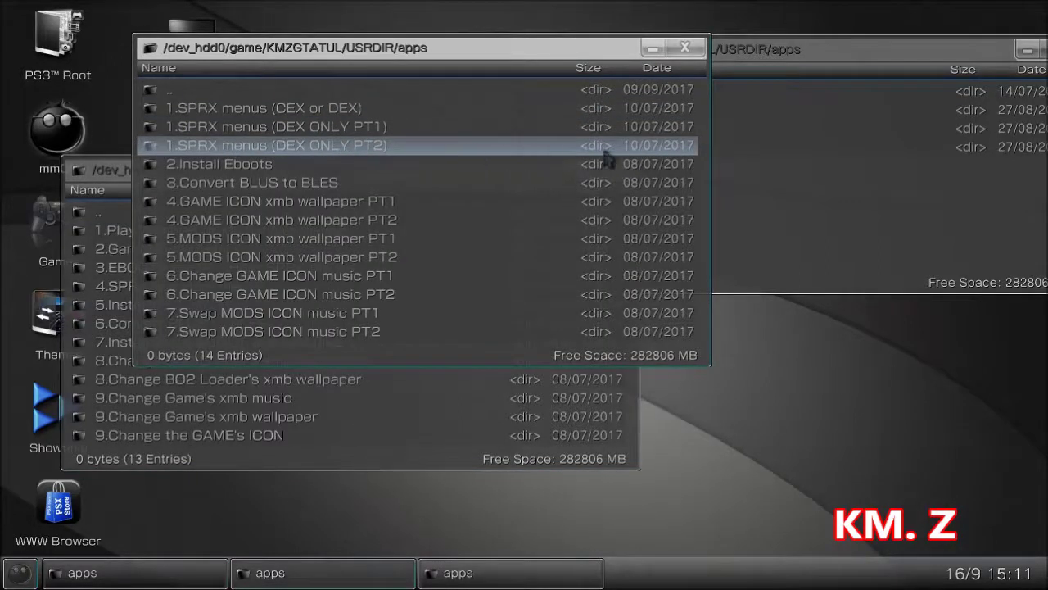
left_click(812, 171)
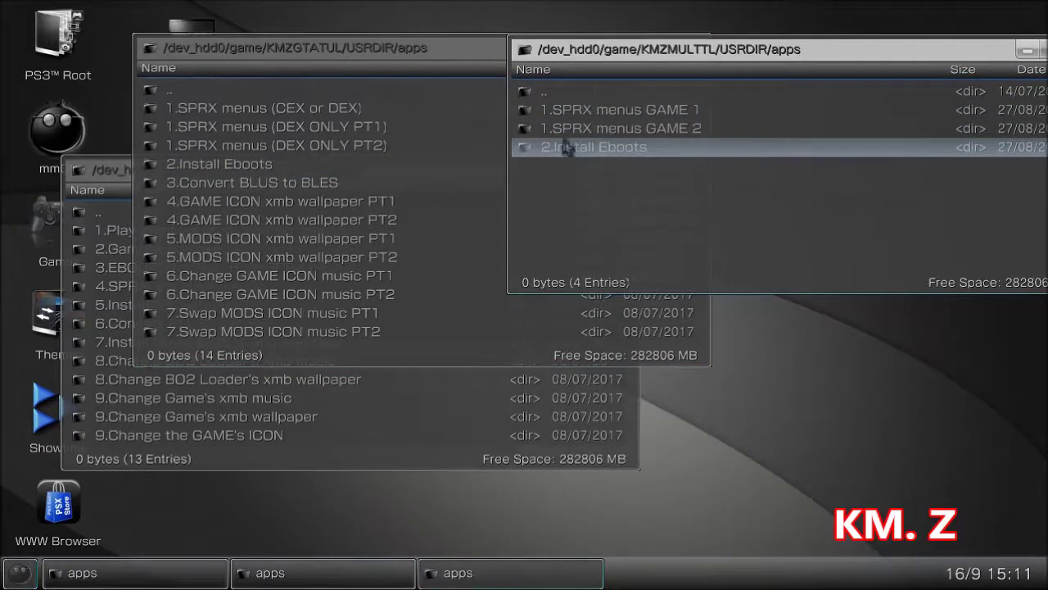
left_click(292, 55)
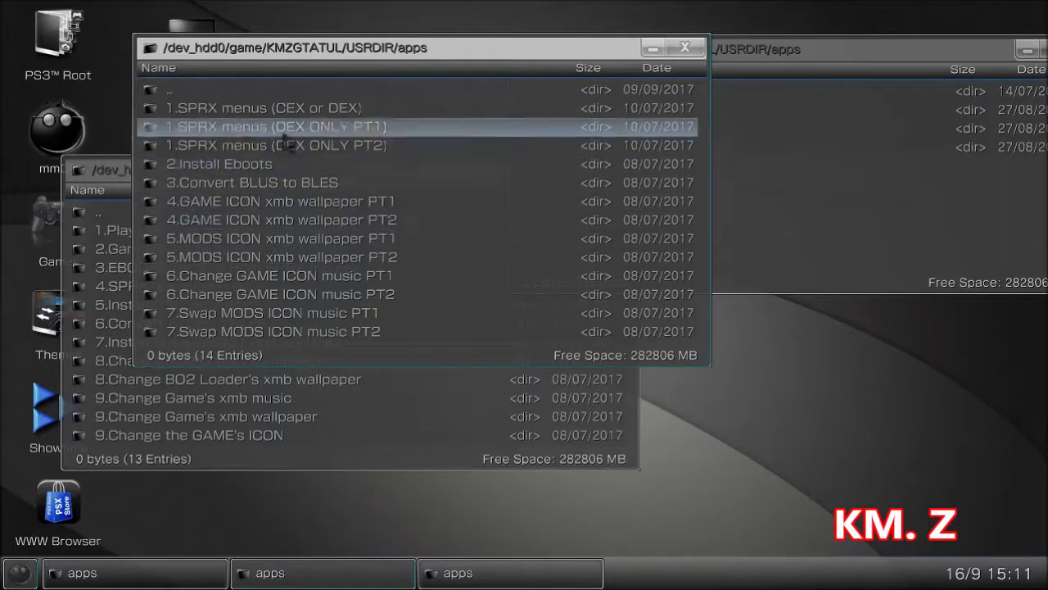
- Browse through 3.Convert BLUS to BLES and All-All-Convert GTA BLUS to BLES into the BLES01807 GTA V folder
left_click(292, 189)
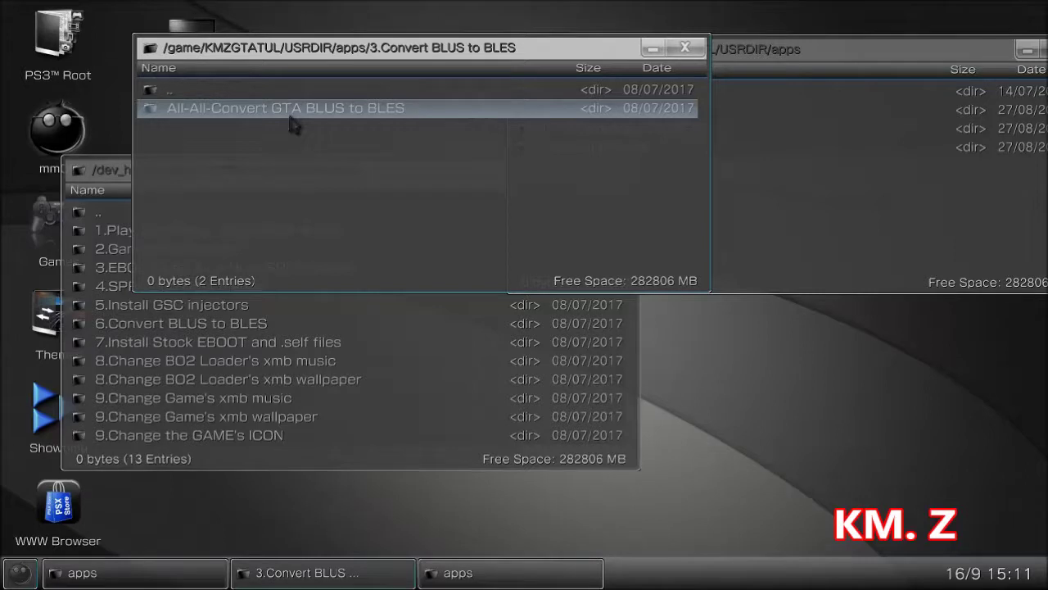
left_click(290, 115)
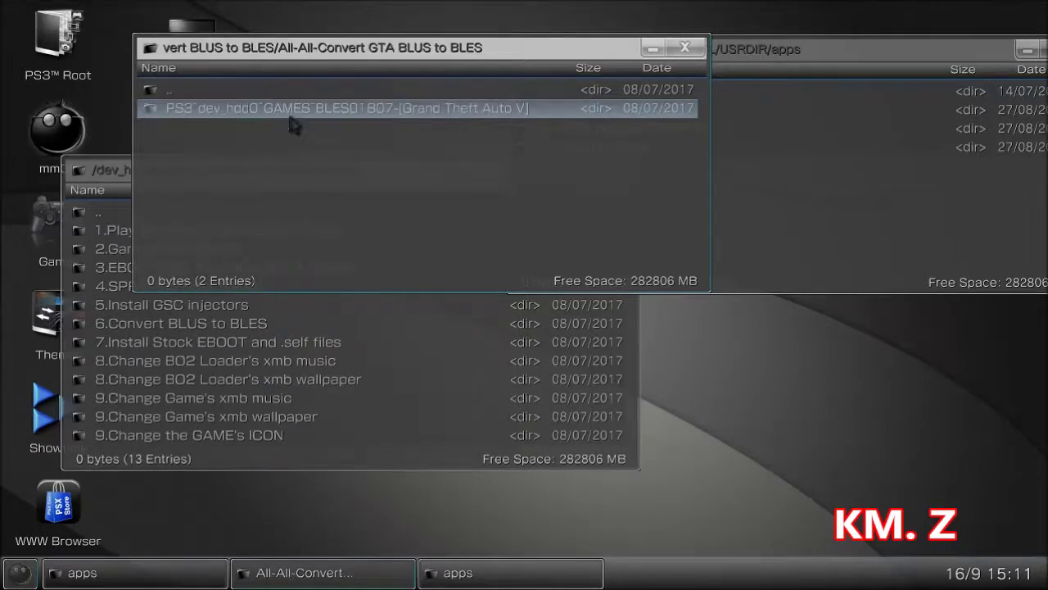
left_click(358, 117)
double_click(464, 119)
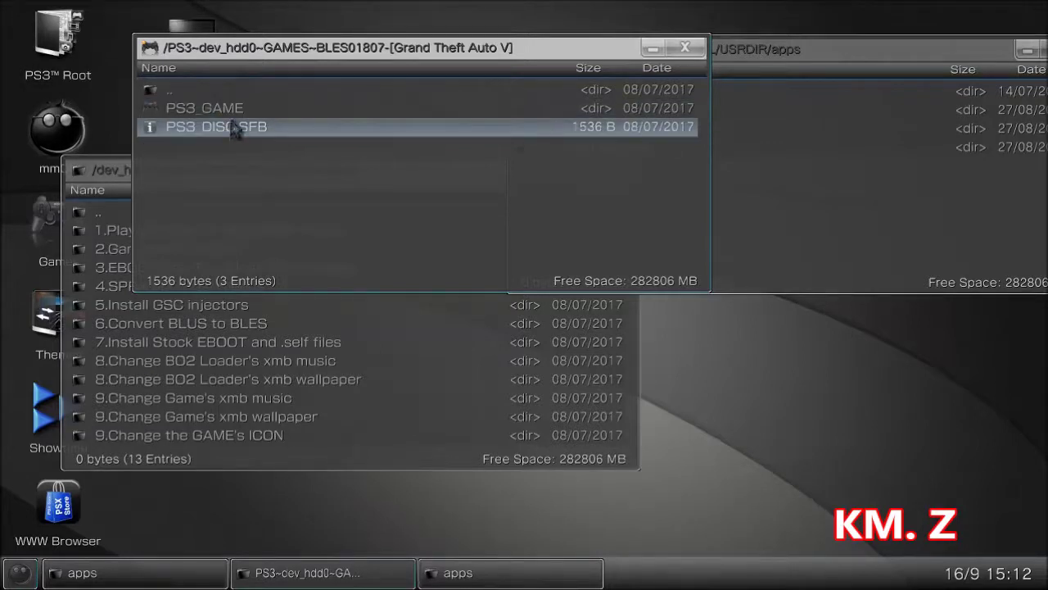
left_click(235, 120)
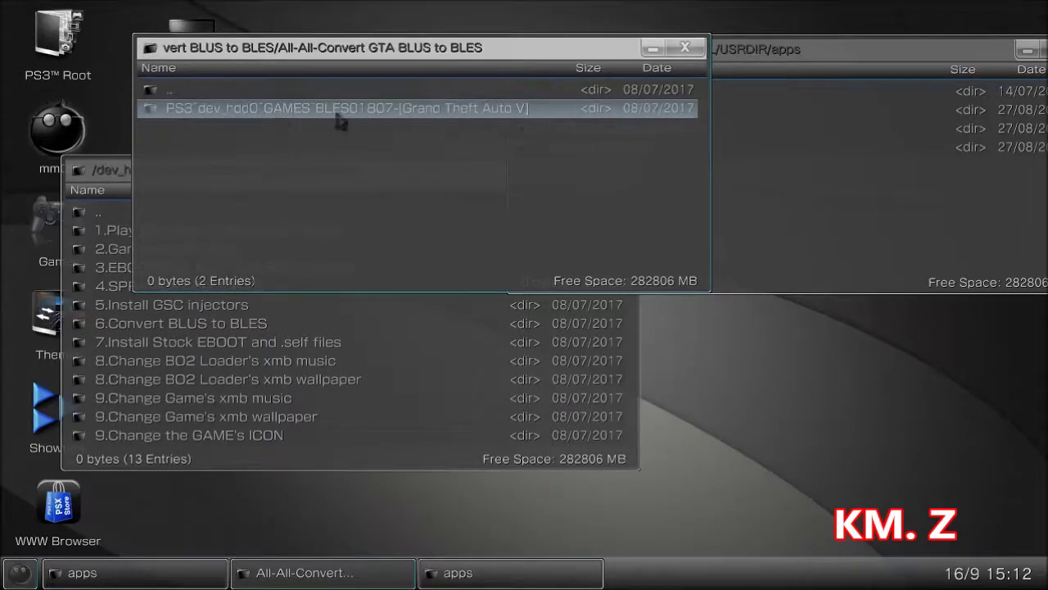
- Re-enter the Grand Theft Auto V folder, open PS3_GAME, and select LICDIR
key("BackSpace")
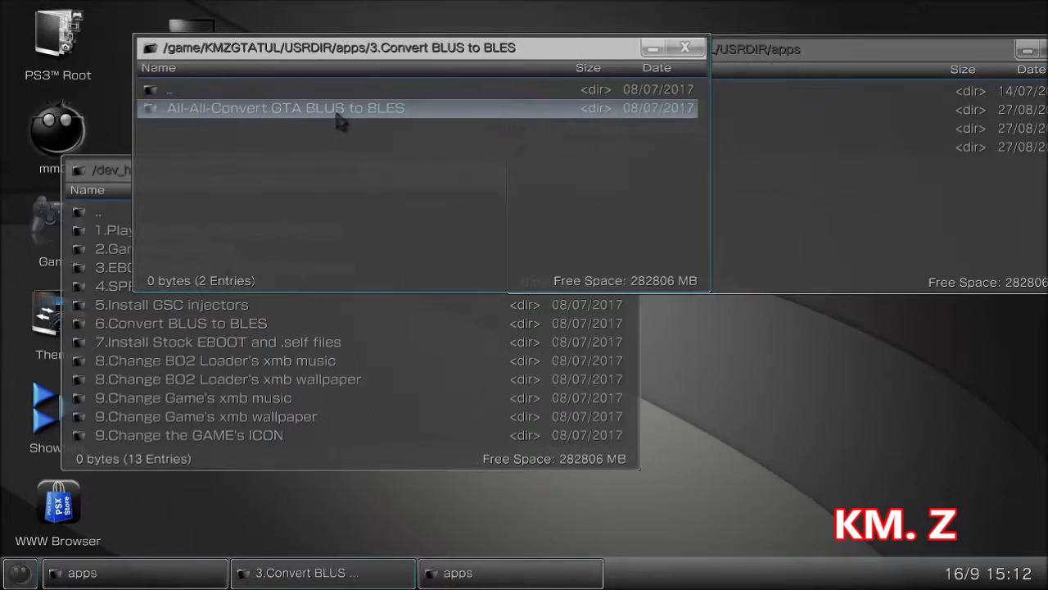
double_click(341, 120)
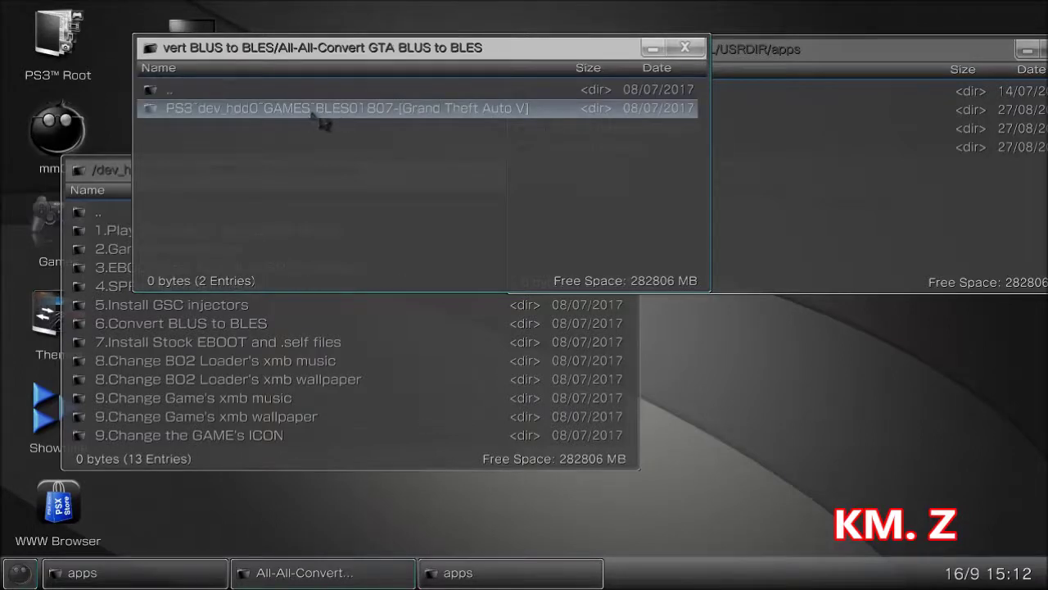
double_click(371, 116)
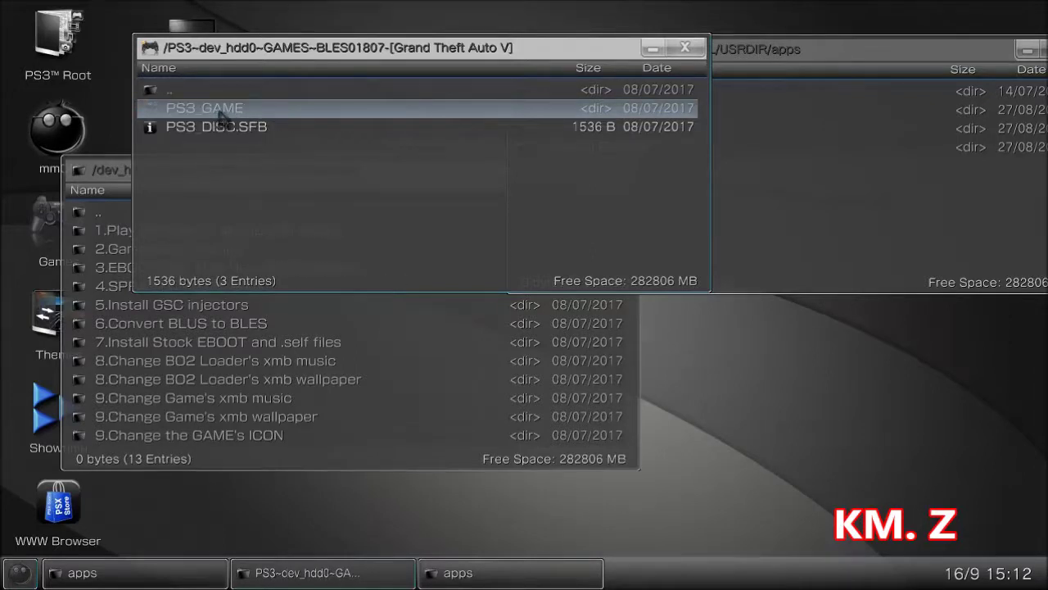
left_click(244, 130)
key("Up")
key("space")
key("space")
left_click(223, 116)
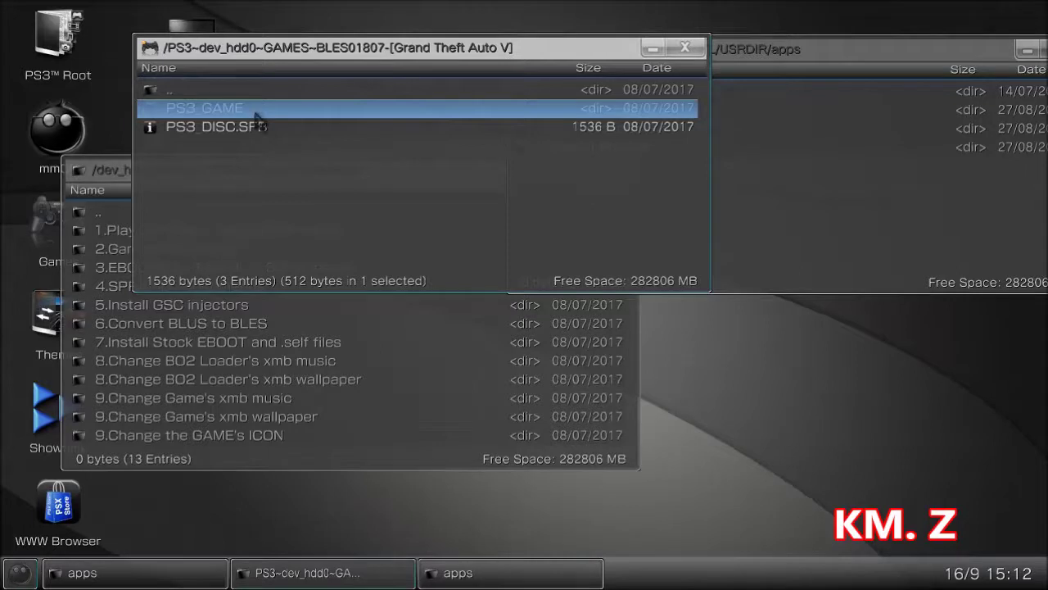
double_click(256, 117)
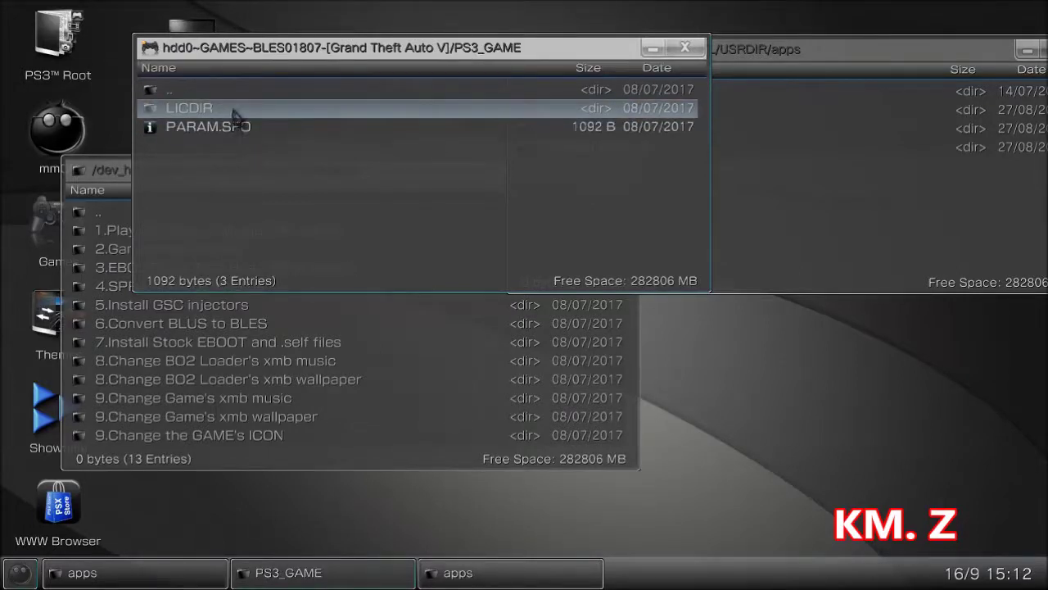
left_click(235, 114)
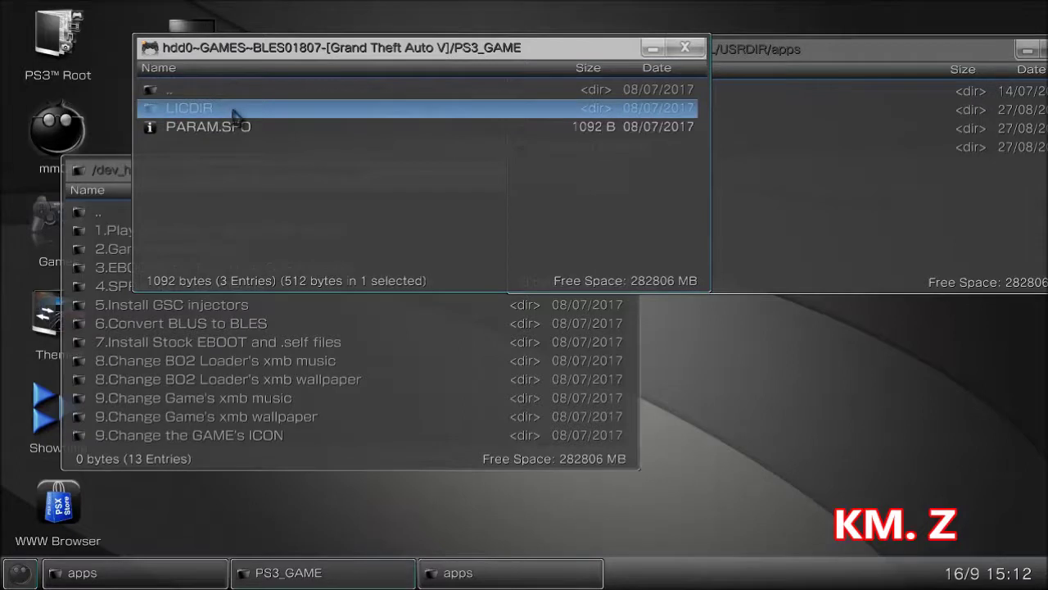